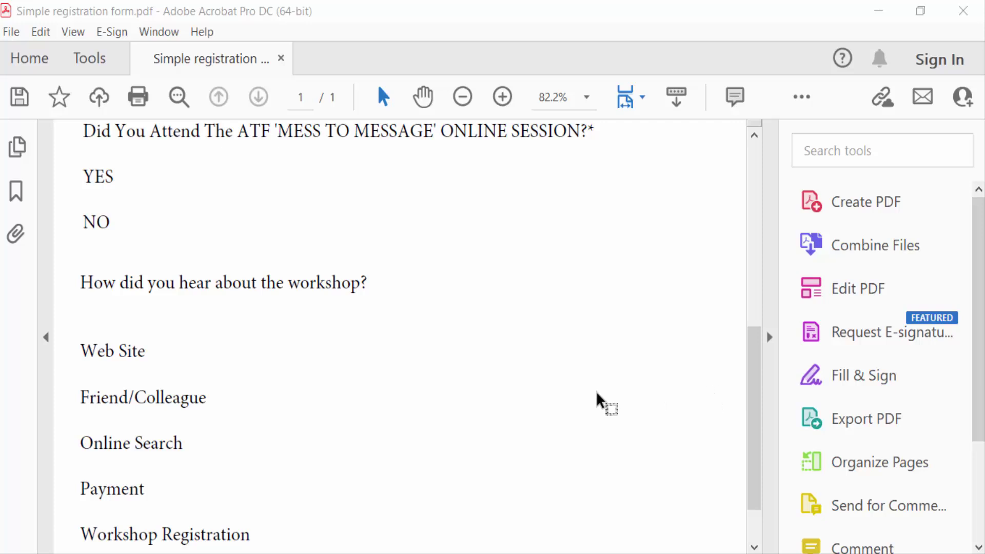
pyautogui.scroll(-2, 377, 388)
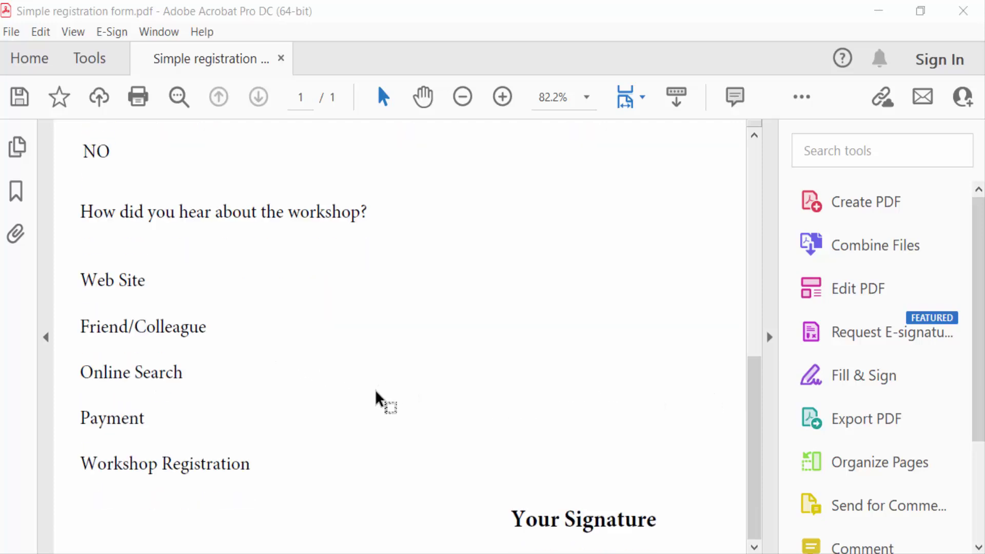
pyautogui.scroll(3, 377, 388)
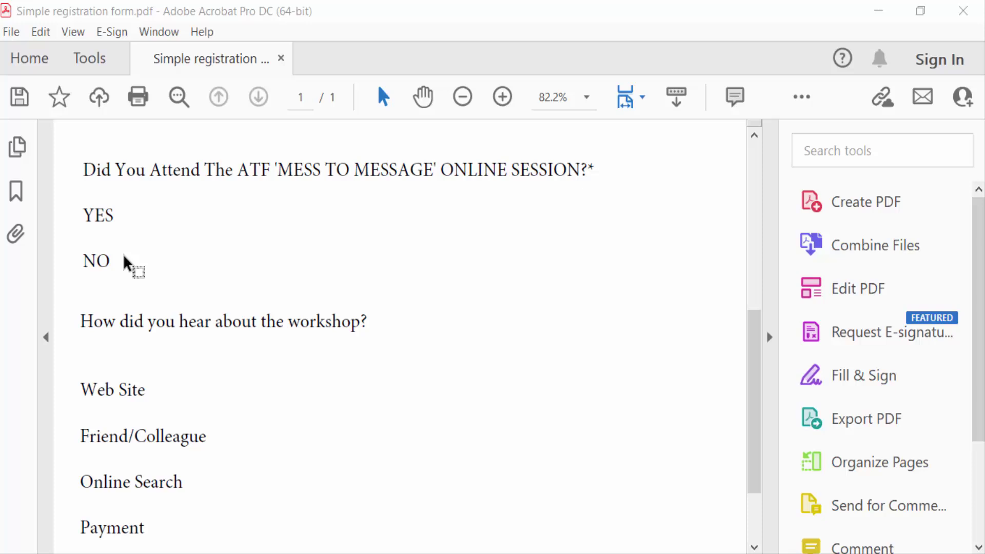
# Step: Start Prepare Form on the registration form as a single file
pyautogui.click(89, 60)
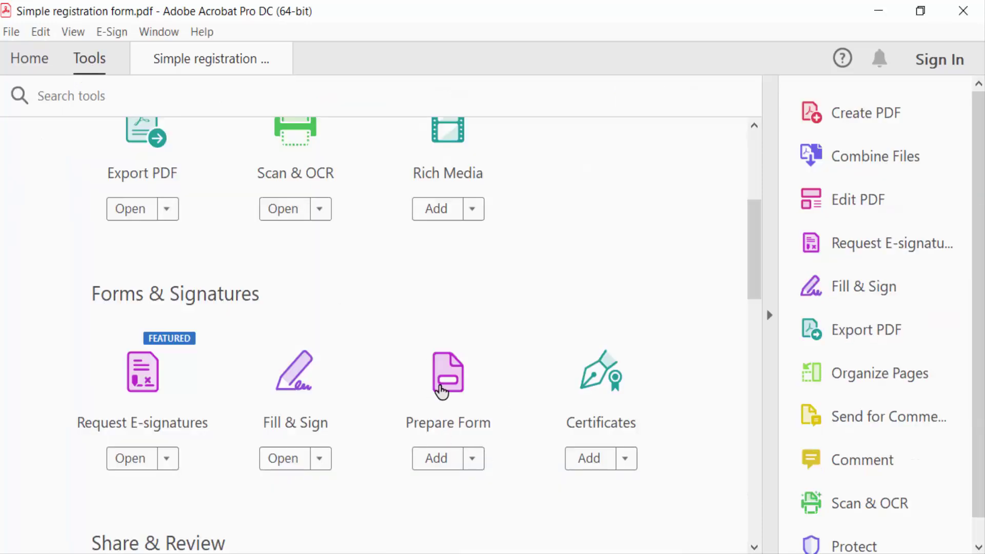
pyautogui.click(446, 415)
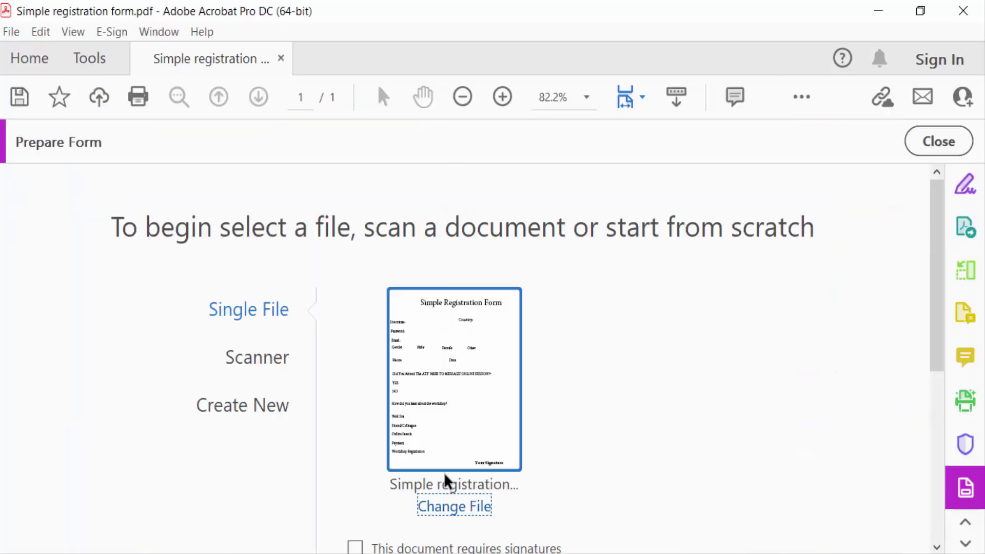
pyautogui.scroll(-3, 445, 473)
pyautogui.click(462, 492)
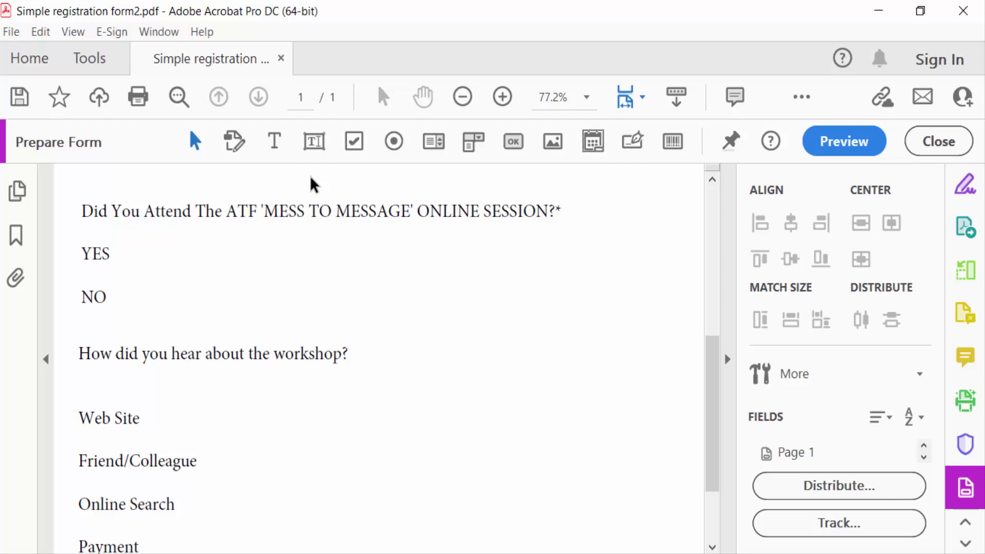
# Step: Place one check box beside YES and draw a second beside NO, accepting the default field name
pyautogui.click(354, 141)
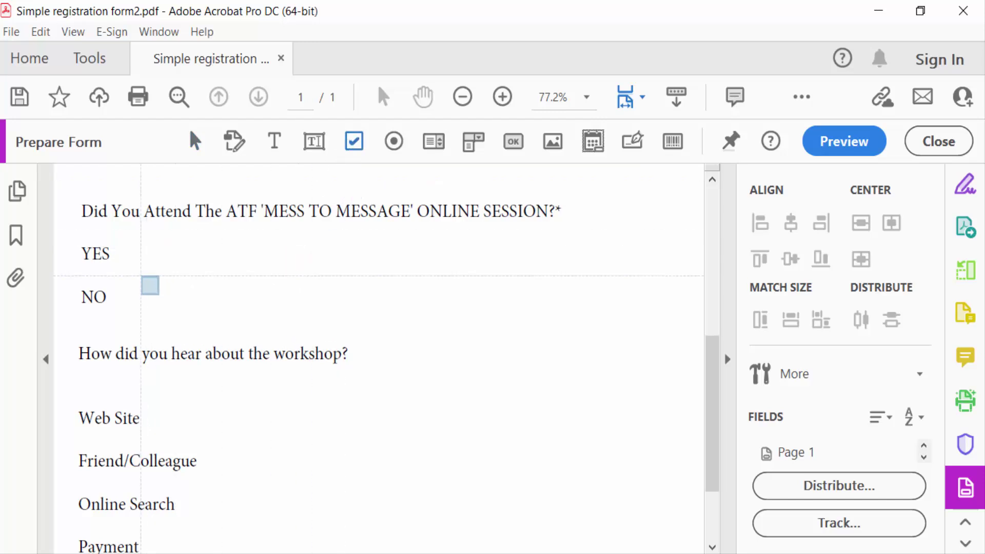
pyautogui.click(151, 254)
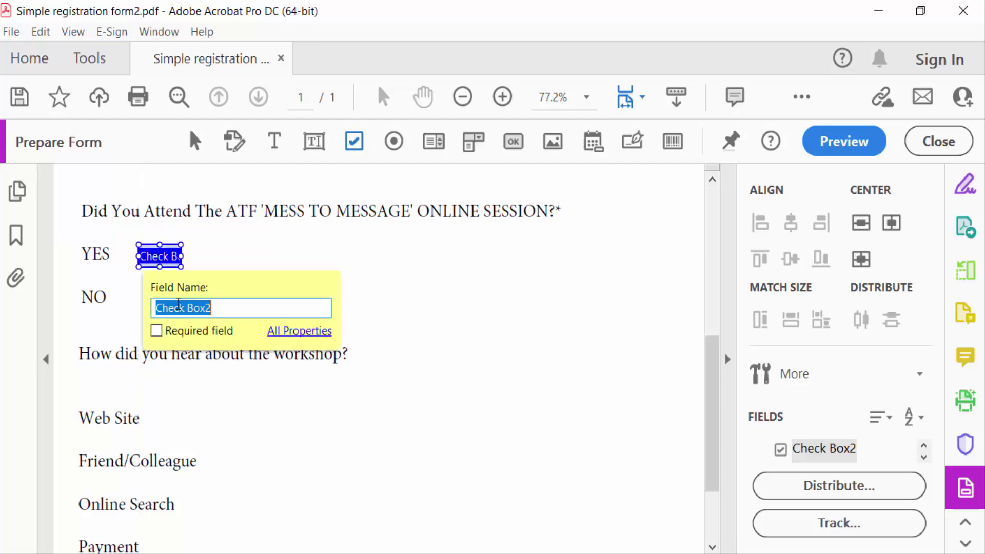
pyautogui.click(355, 148)
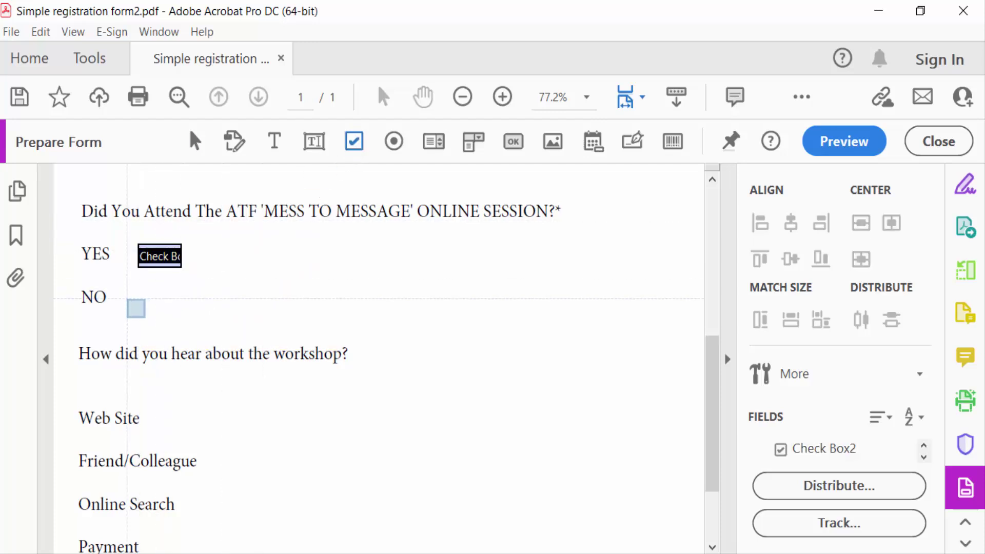
pyautogui.moveTo(142, 283); pyautogui.dragTo(186, 312)
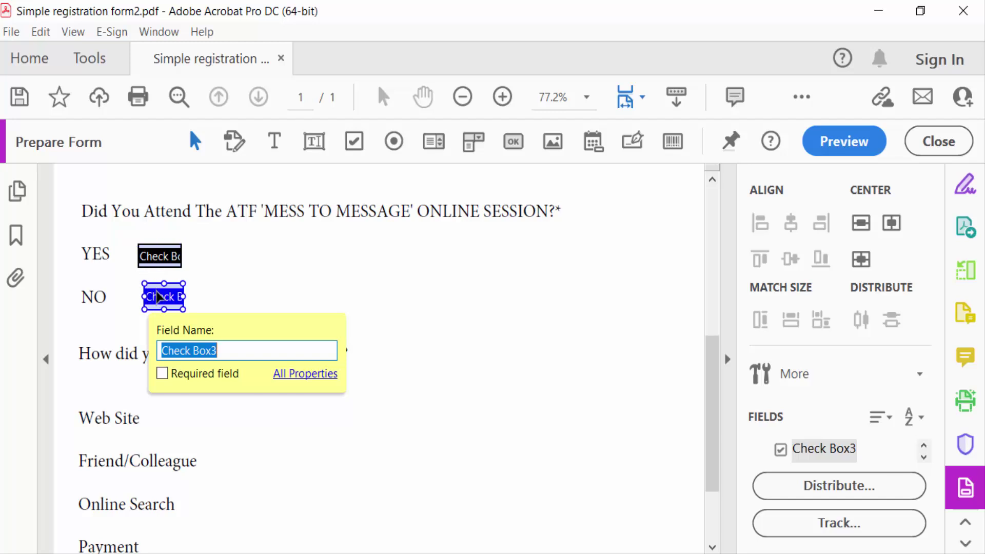
pyautogui.press('Return')
# Step: Preview the form and tick and untick the YES and NO boxes
pyautogui.click(814, 151)
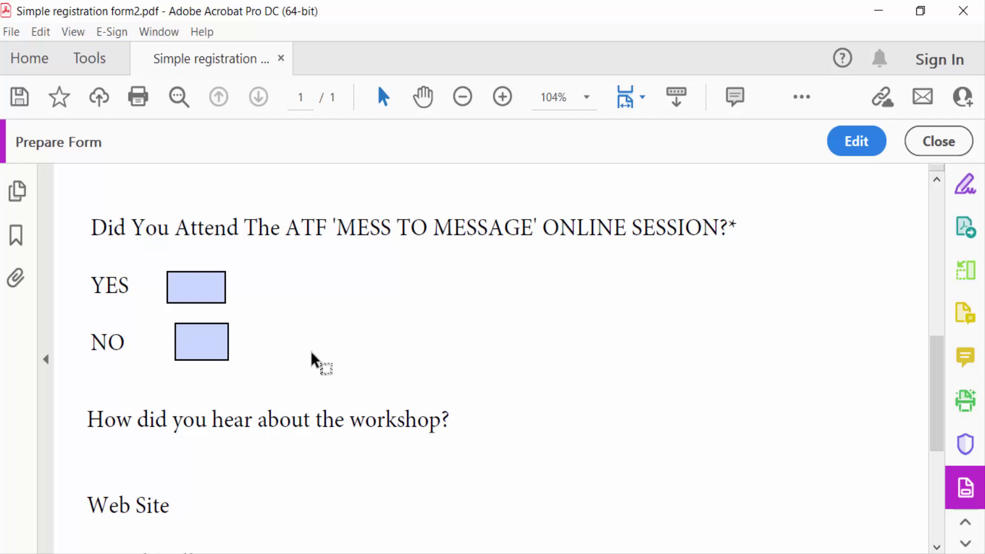
pyautogui.click(197, 299)
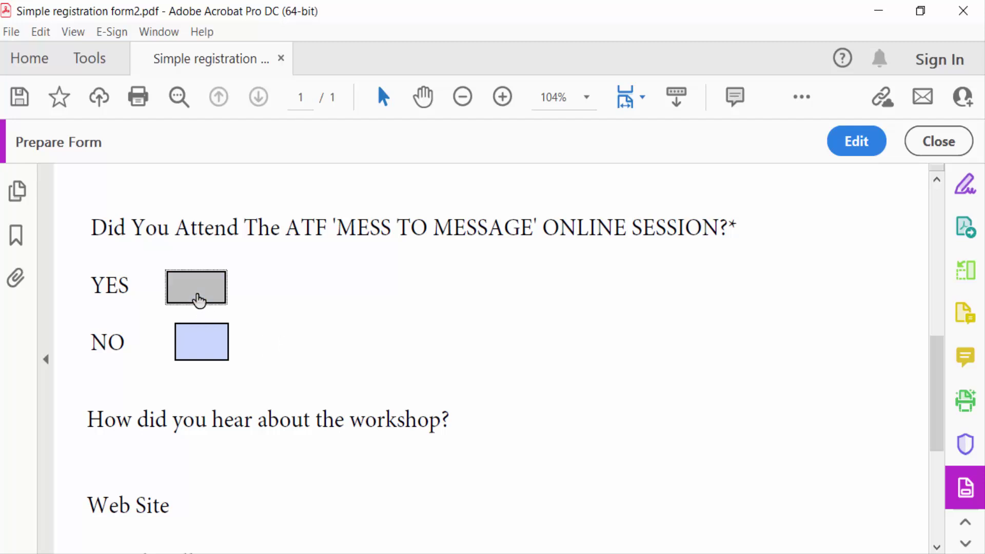
pyautogui.click(193, 356)
pyautogui.click(198, 302)
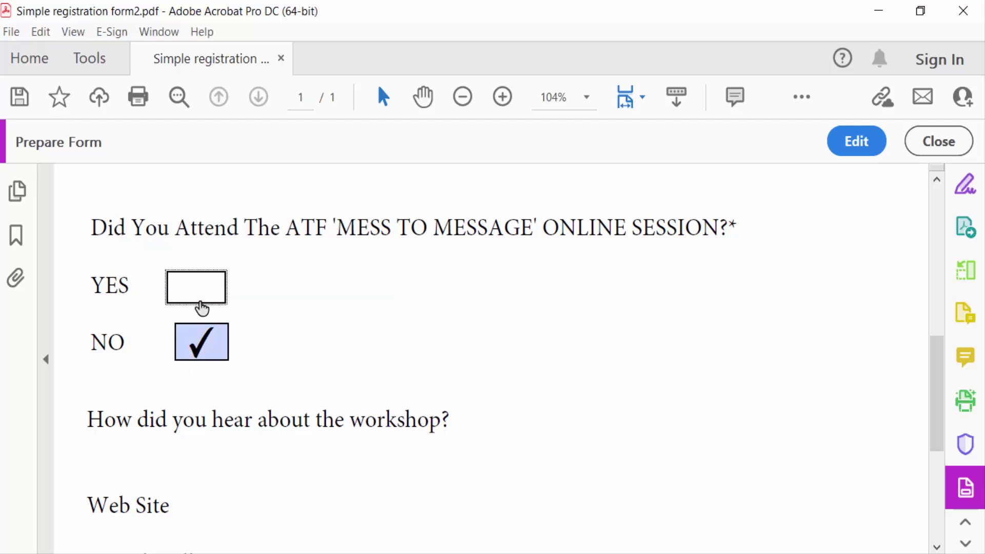
pyautogui.click(203, 350)
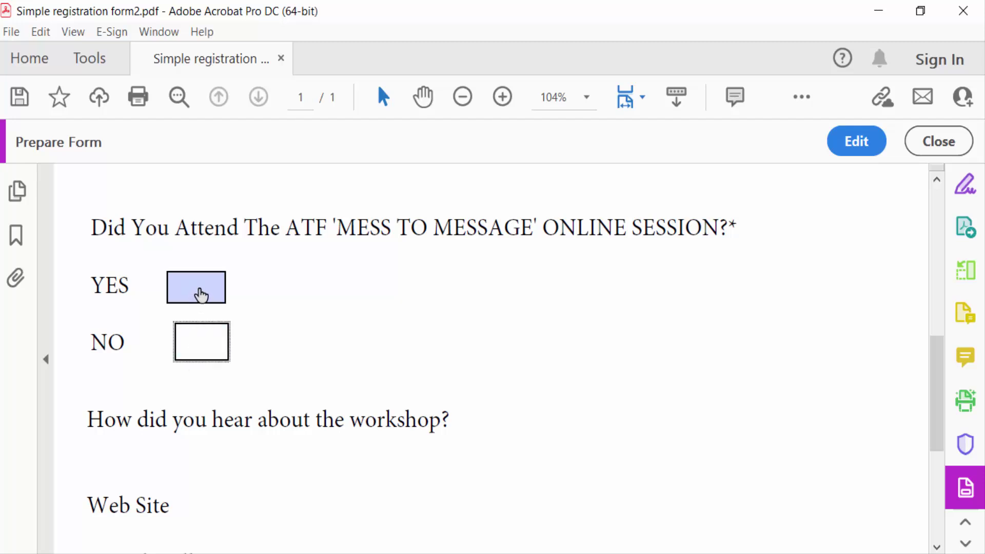
pyautogui.click(197, 296)
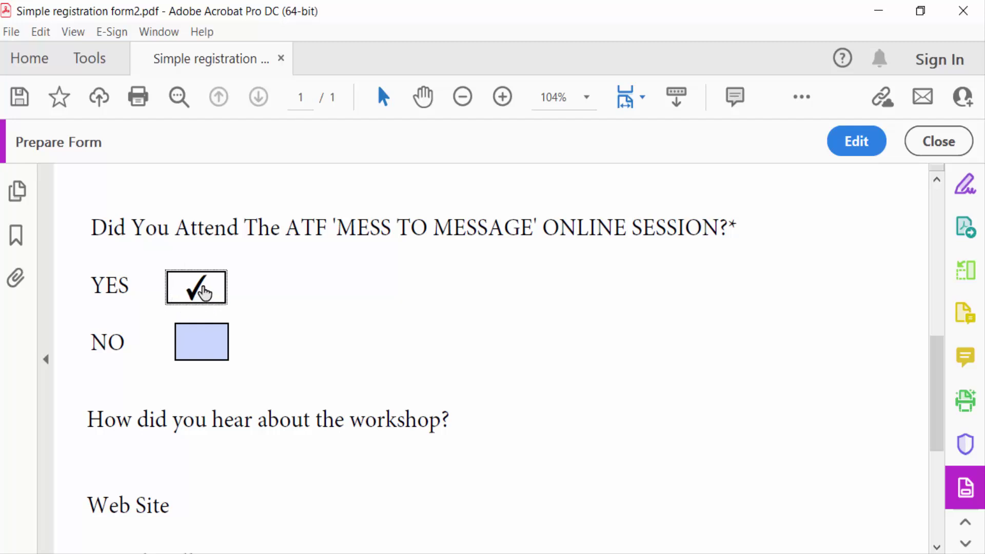
pyautogui.click(203, 291)
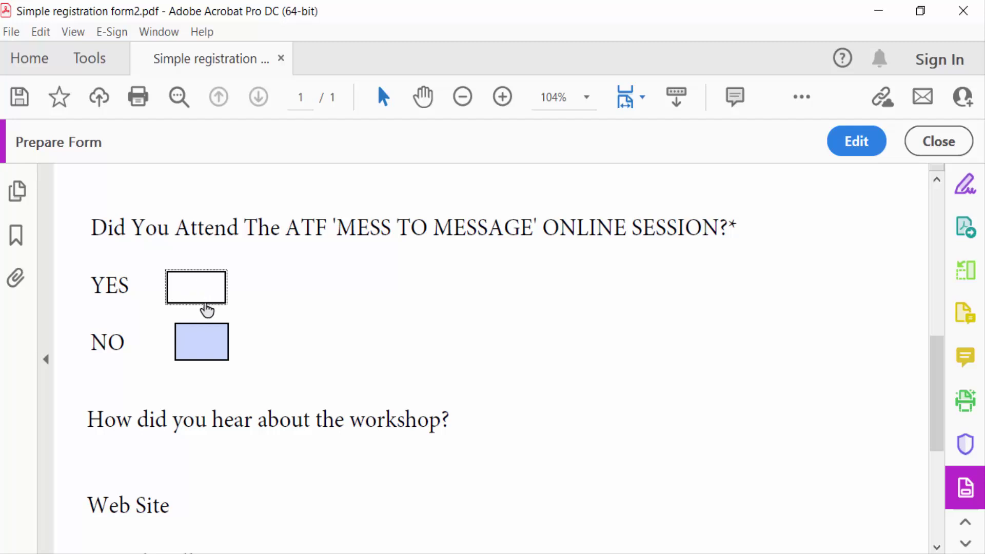
pyautogui.click(198, 299)
pyautogui.click(201, 296)
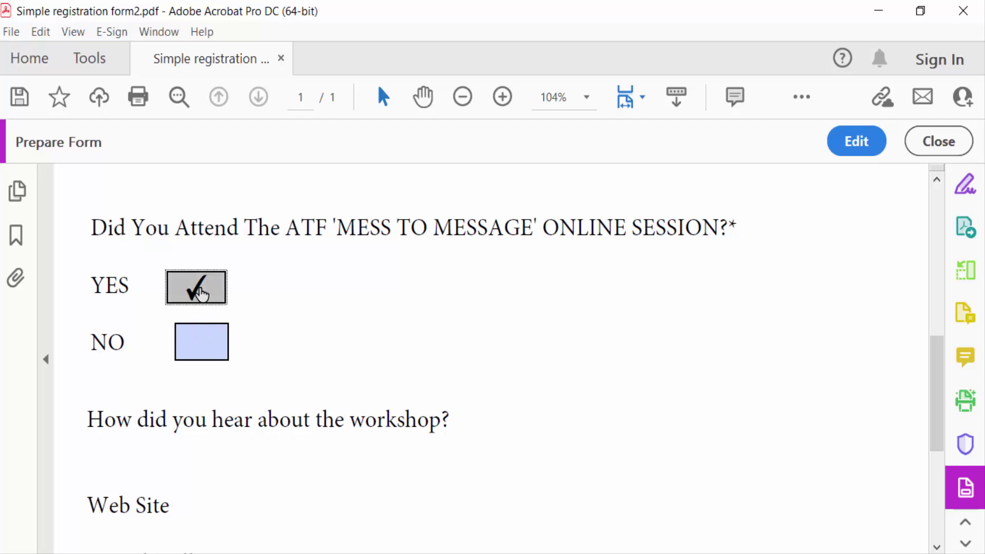
# Step: Keep toggling both boxes, finishing with YES checked and NO unchecked
pyautogui.click(202, 293)
pyautogui.click(203, 342)
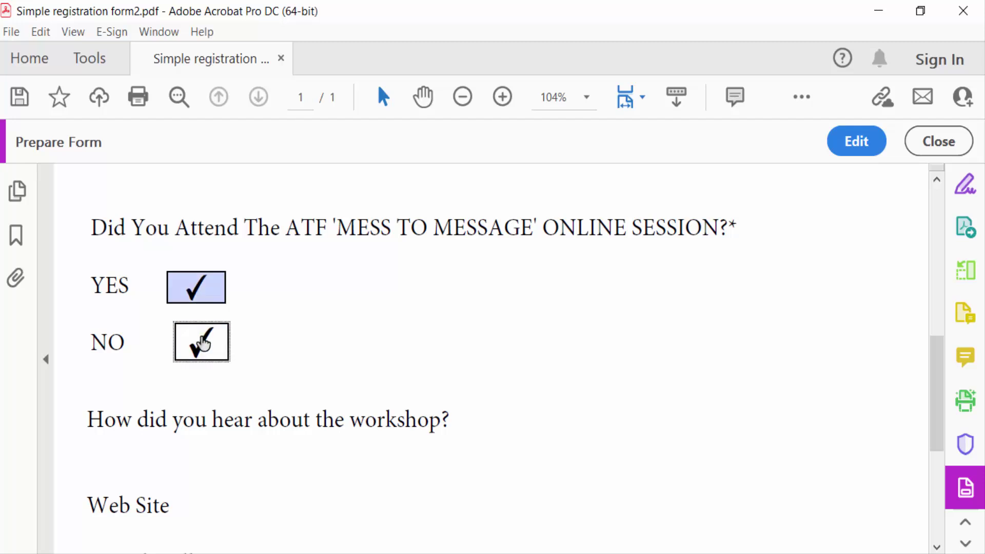
pyautogui.click(202, 291)
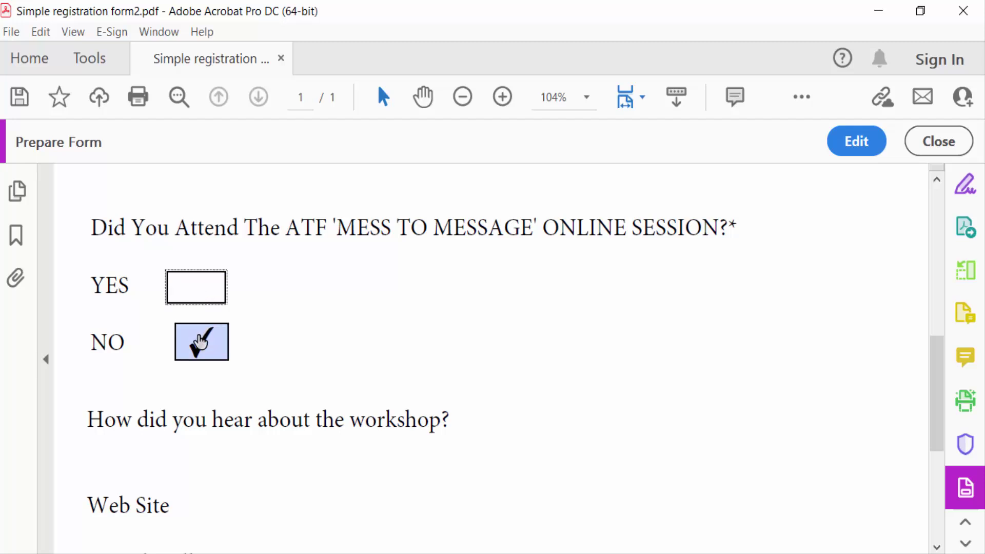
pyautogui.click(197, 293)
pyautogui.click(198, 343)
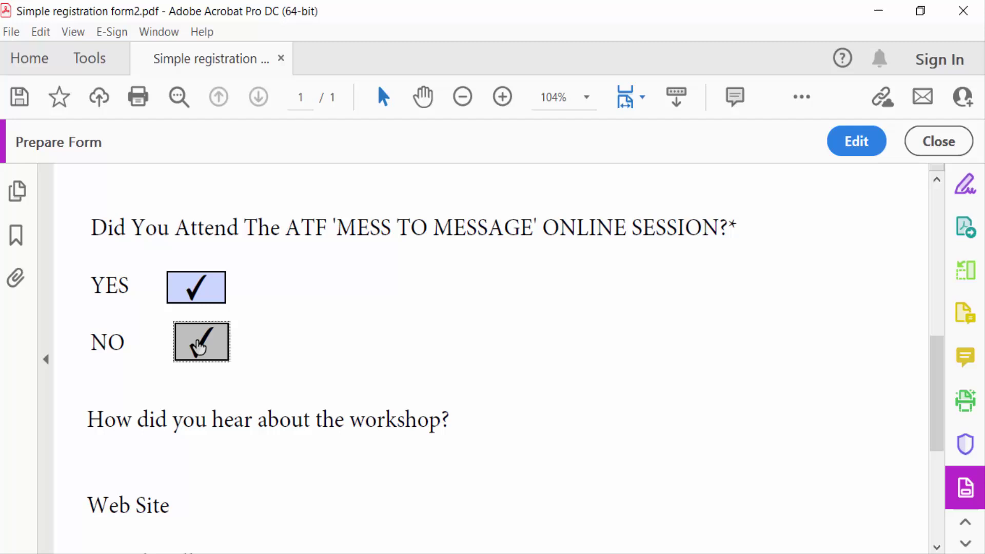
pyautogui.click(197, 290)
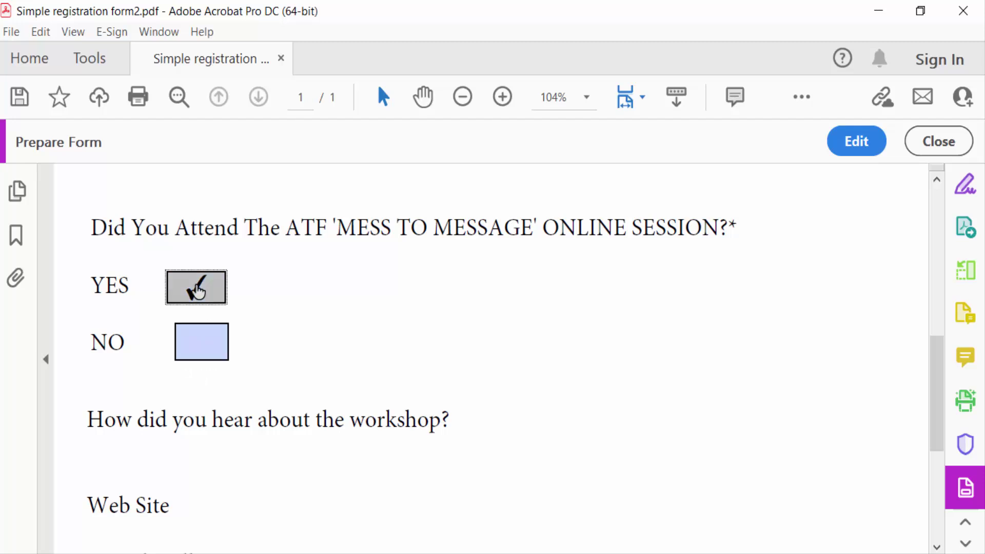
pyautogui.click(191, 335)
pyautogui.click(192, 284)
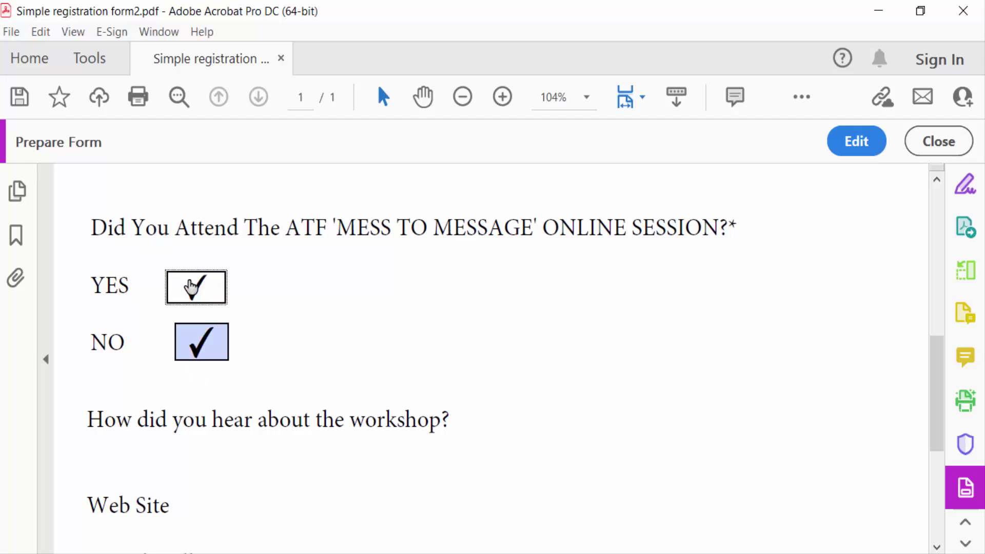
pyautogui.click(201, 351)
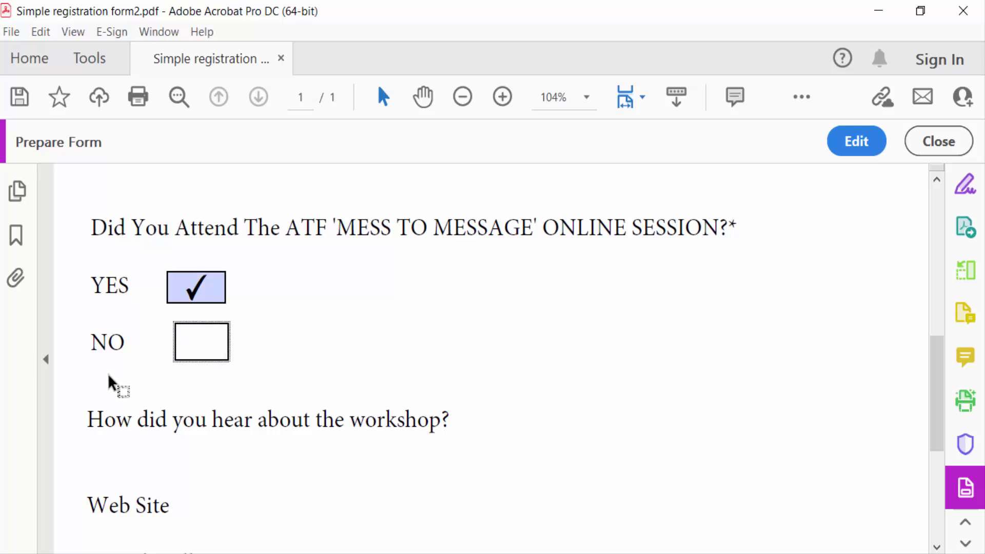
# Step: Close the Prepare Form toolbar to return to the normal document view
pyautogui.click(933, 151)
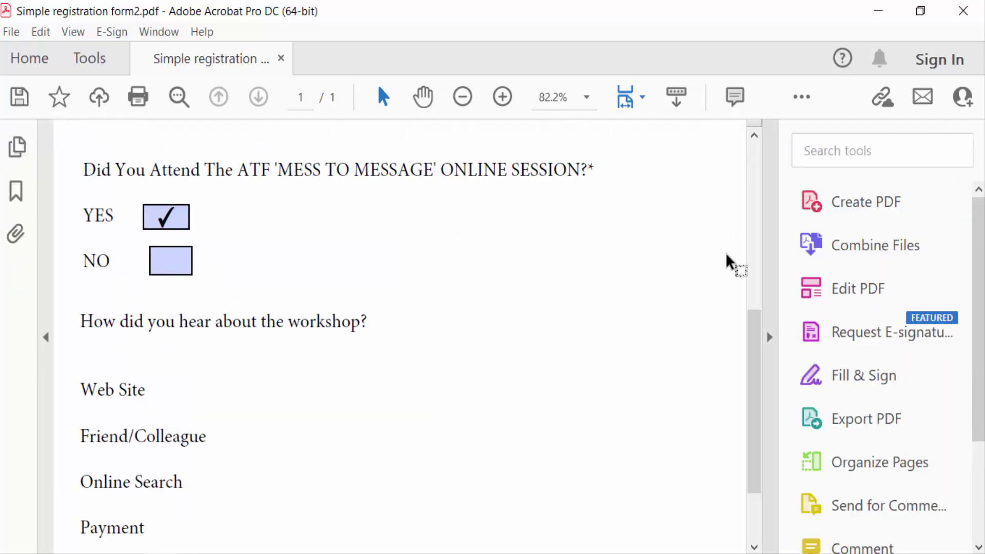